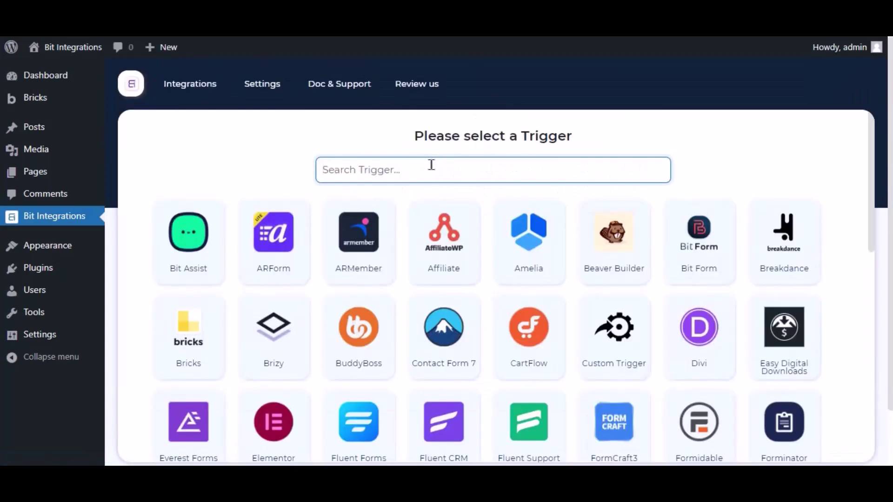
# Step: Search 'bricks', set Bricks as the flow trigger, and check its form list
pyautogui.write('bricks')
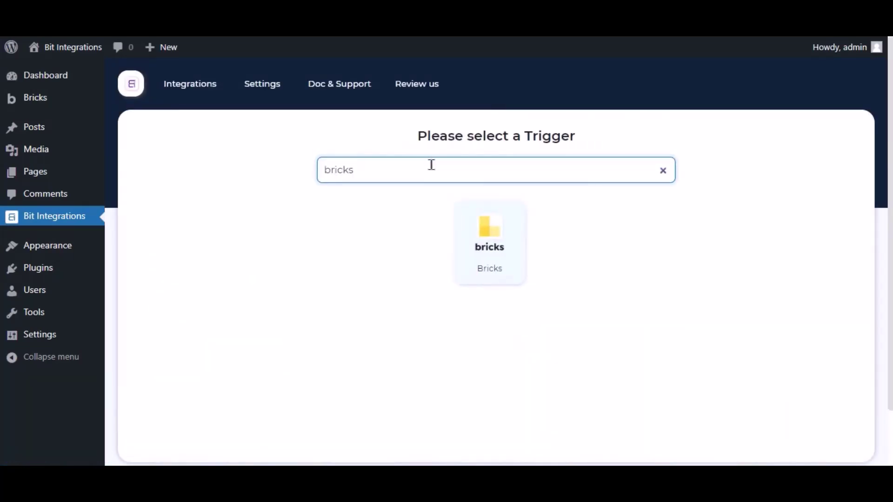
pyautogui.click(467, 228)
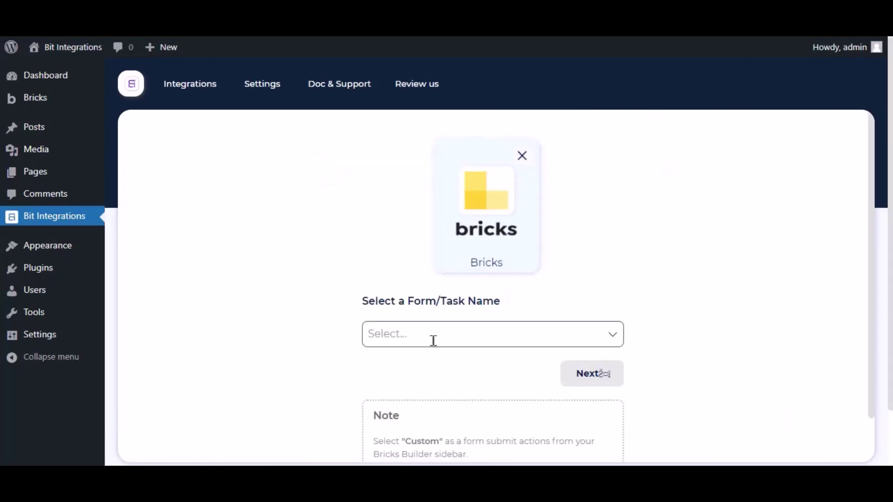
pyautogui.click(433, 342)
pyautogui.click(331, 320)
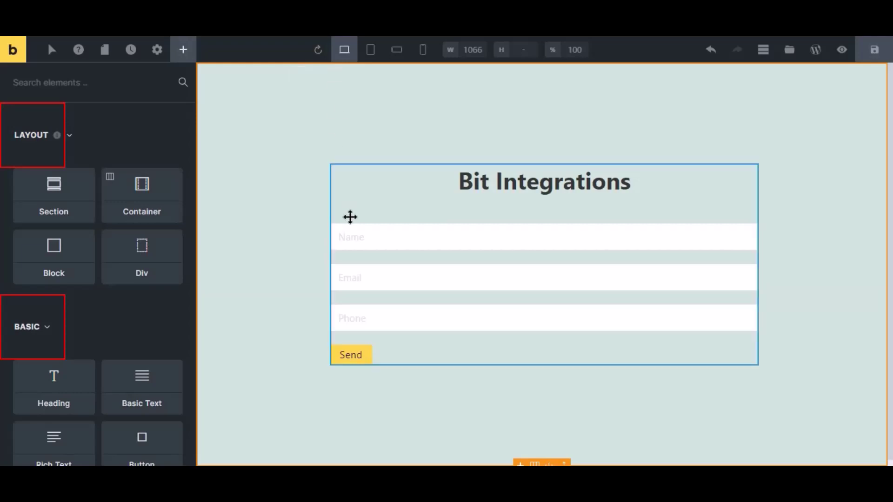
# Step: Set the contact form's after-submit action to Custom and save the Bricks page
pyautogui.click(372, 268)
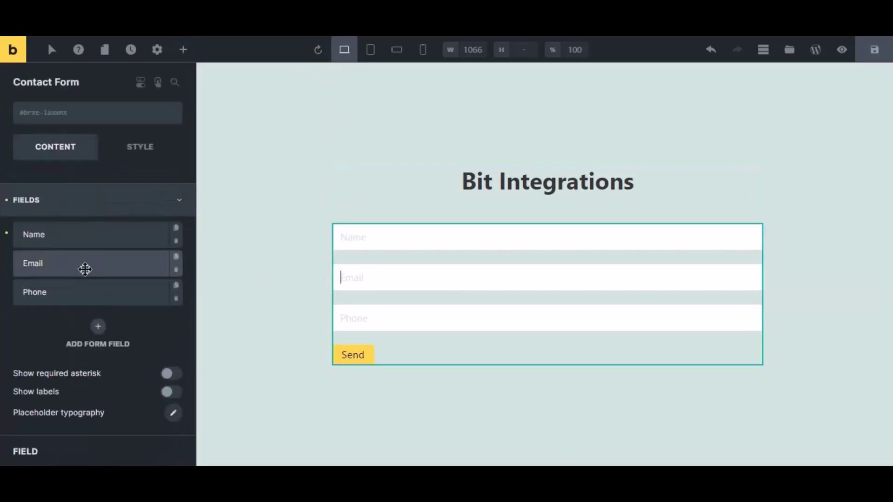
pyautogui.click(50, 211)
pyautogui.click(54, 270)
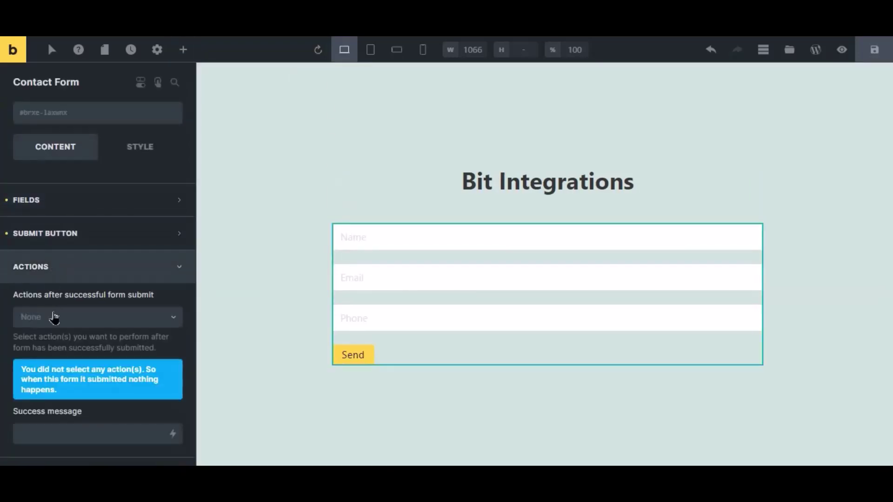
pyautogui.click(54, 317)
pyautogui.click(37, 339)
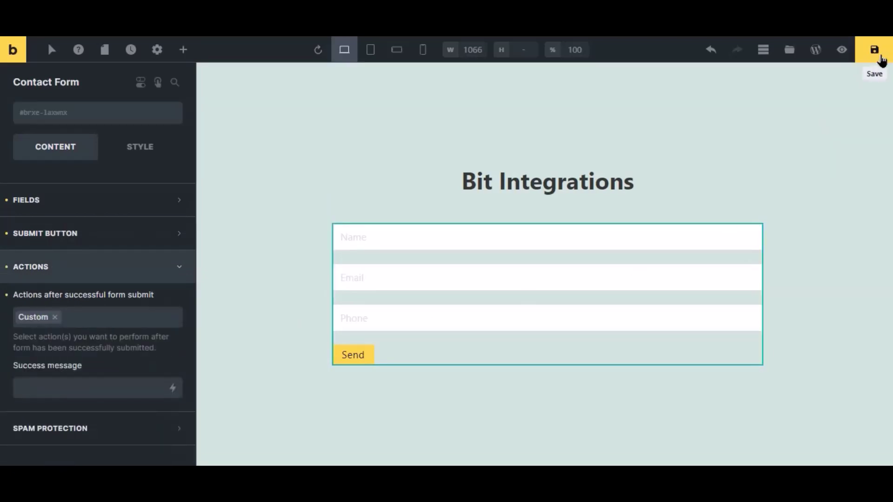
pyautogui.click(876, 52)
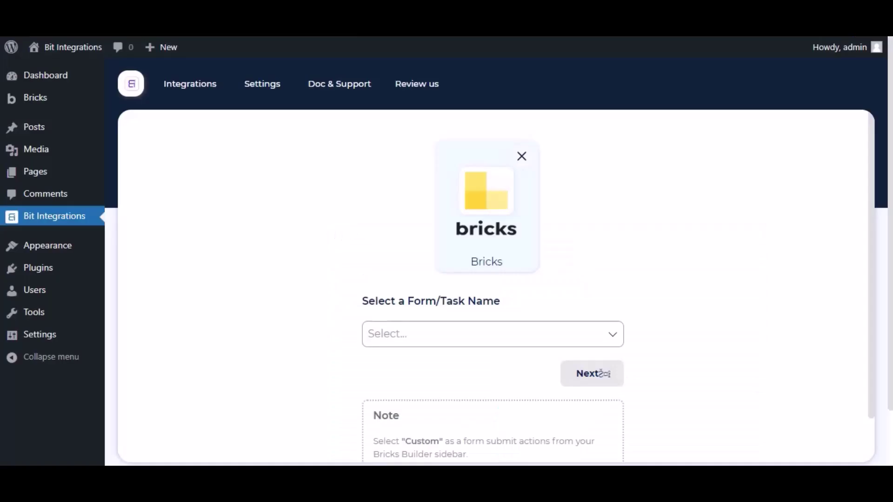
# Step: Pick Contact Form as the Bricks trigger form and Trello as the flow's action
pyautogui.scroll(-2, 604, 374)
pyautogui.click(414, 273)
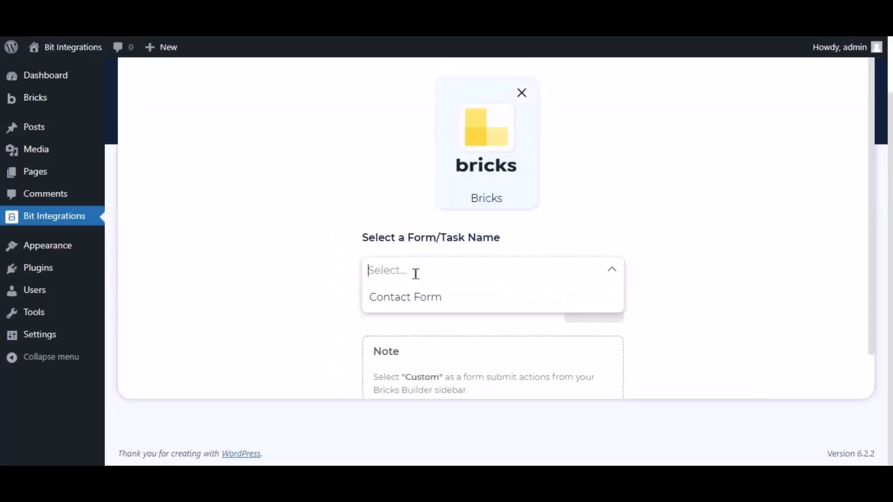
pyautogui.click(413, 301)
pyautogui.click(587, 320)
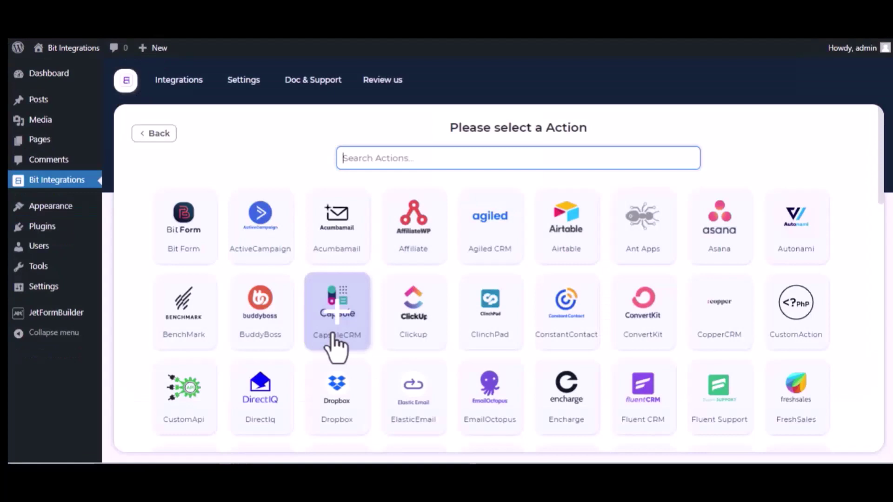
pyautogui.write('trel')
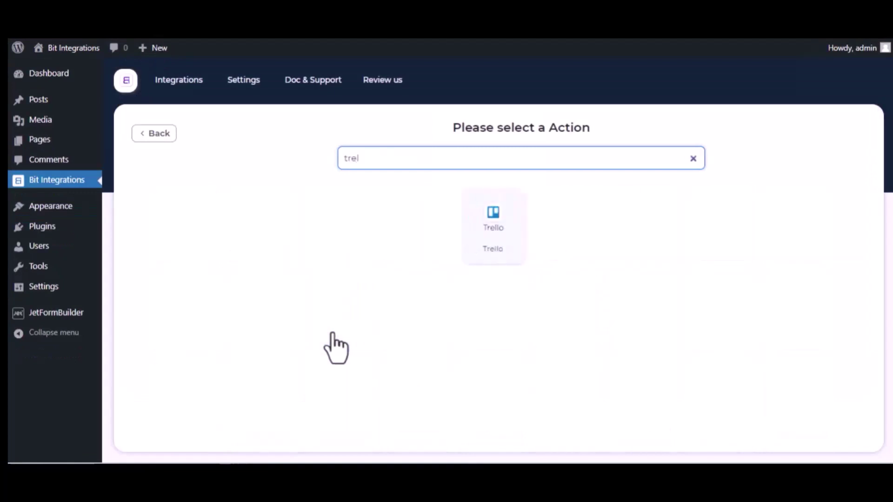
pyautogui.click(502, 243)
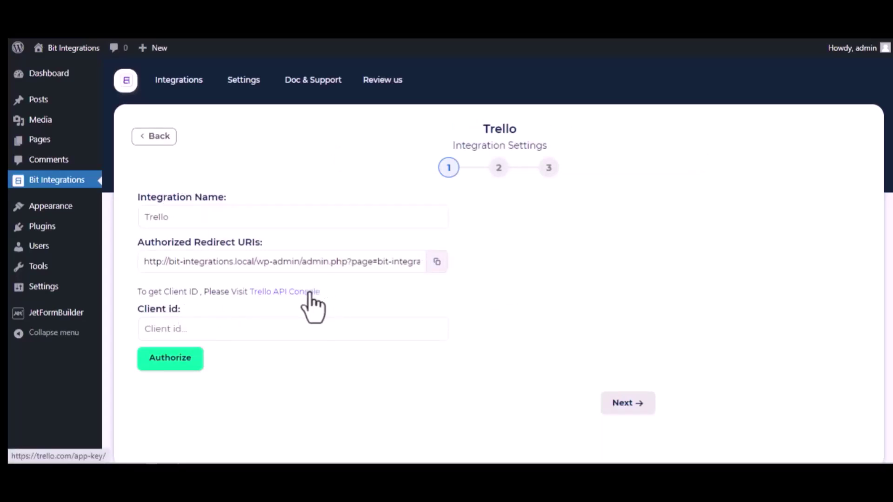
# Step: Go to the Trello Power-Up admin portal, accept the Developer Terms, and start a new Power-Up
pyautogui.click(310, 292)
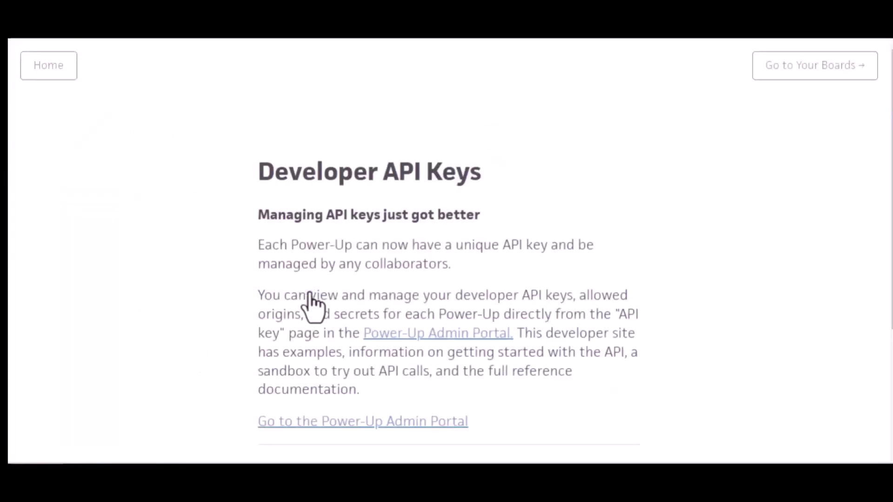
pyautogui.click(448, 337)
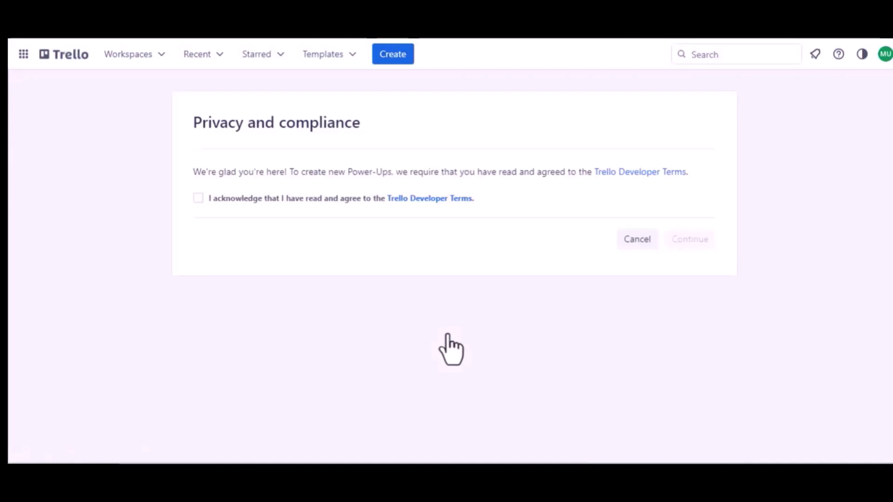
pyautogui.click(196, 197)
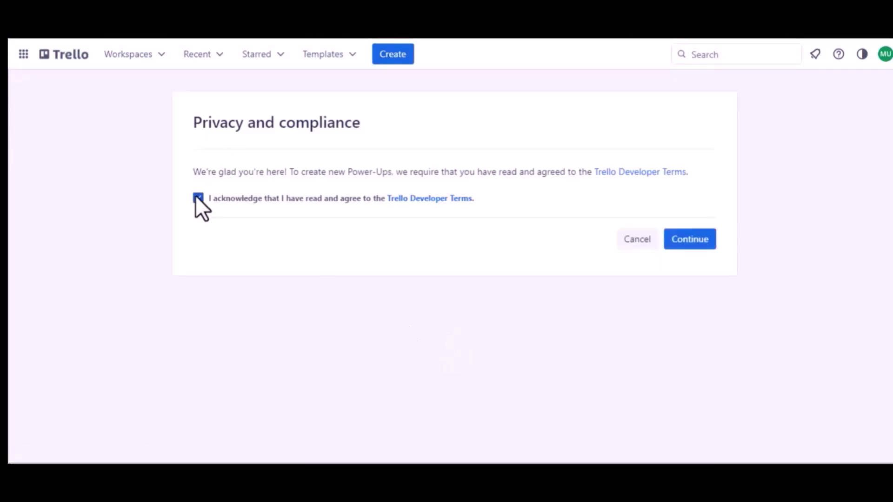
pyautogui.click(672, 238)
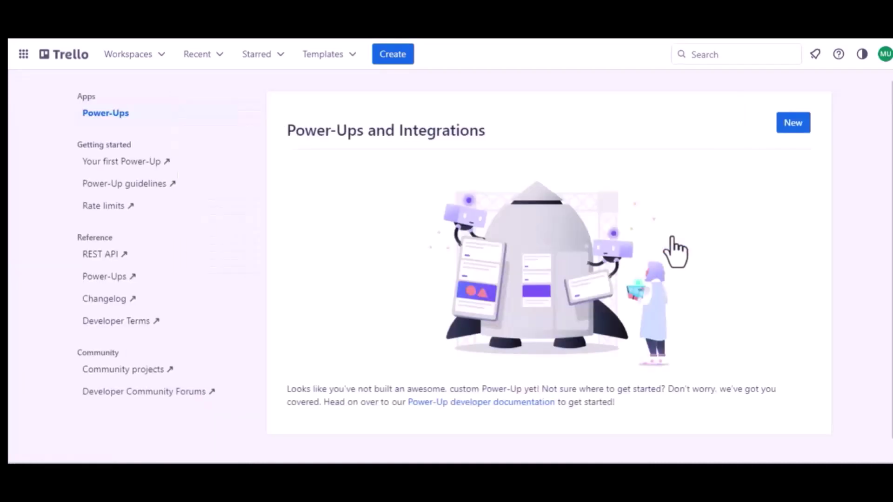
pyautogui.click(794, 126)
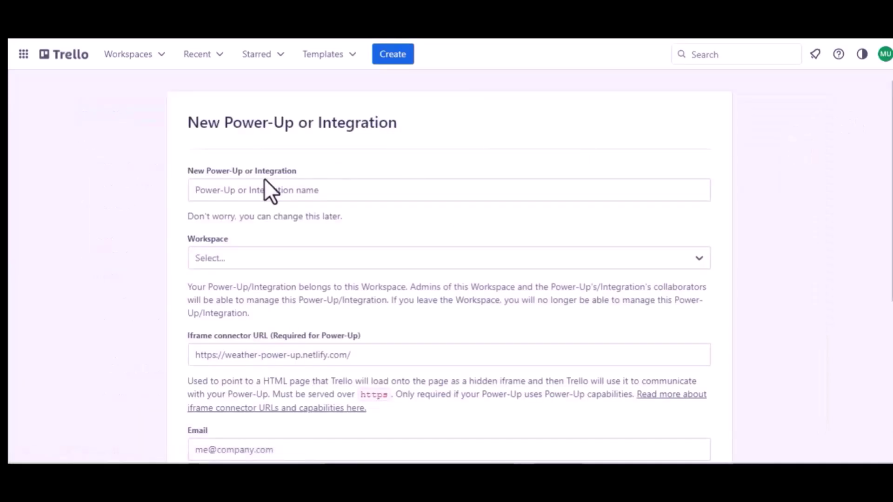
# Step: Name the Power-Up 'Jet Form Builder' and assign it to Trello Workspace
pyautogui.click(286, 192)
pyautogui.write('J')
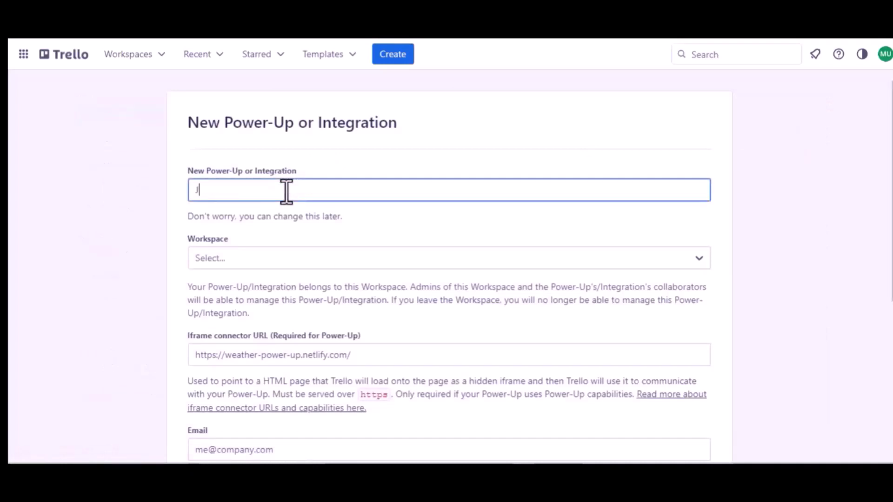
pyautogui.write('et Form ')
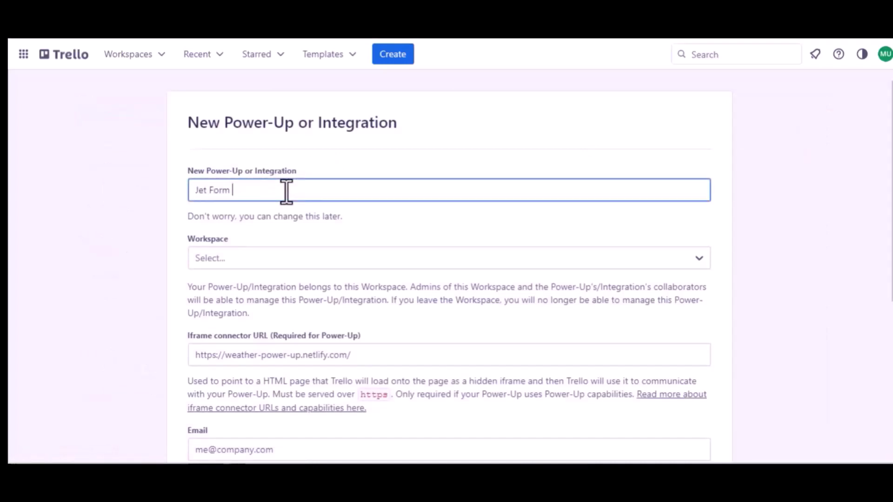
pyautogui.write('Buider')
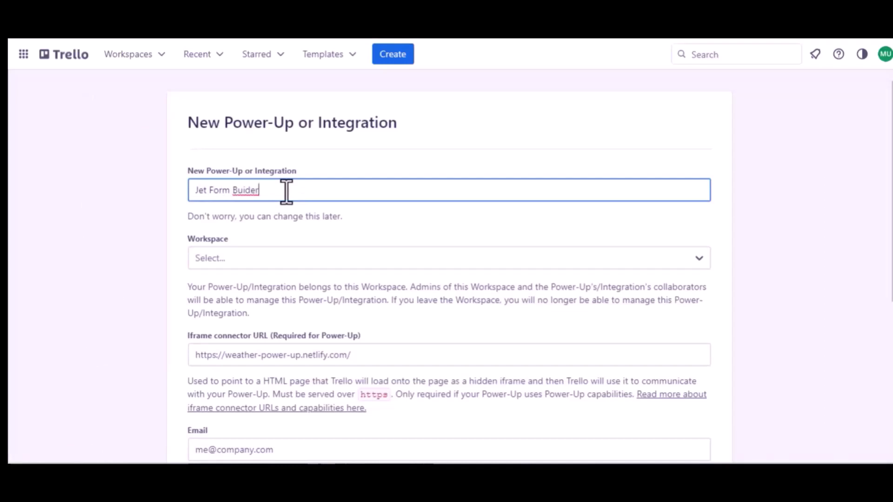
pyautogui.click(246, 192)
pyautogui.write('l')
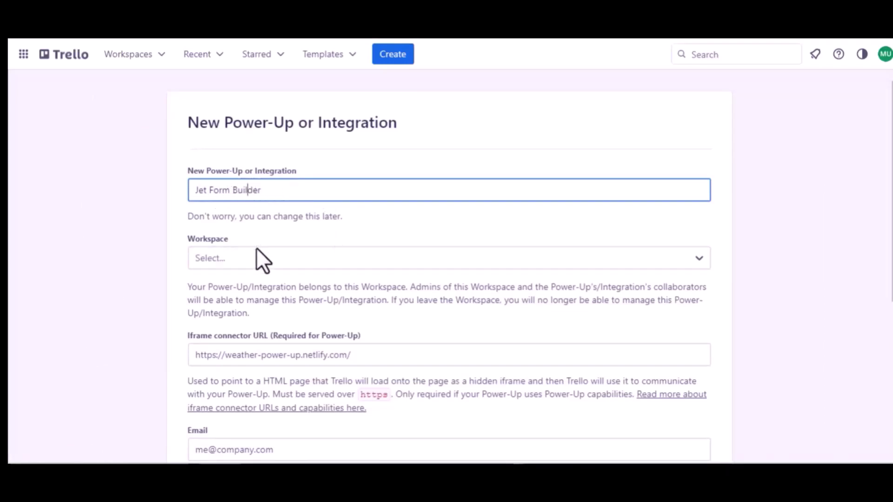
pyautogui.click(259, 258)
pyautogui.click(236, 308)
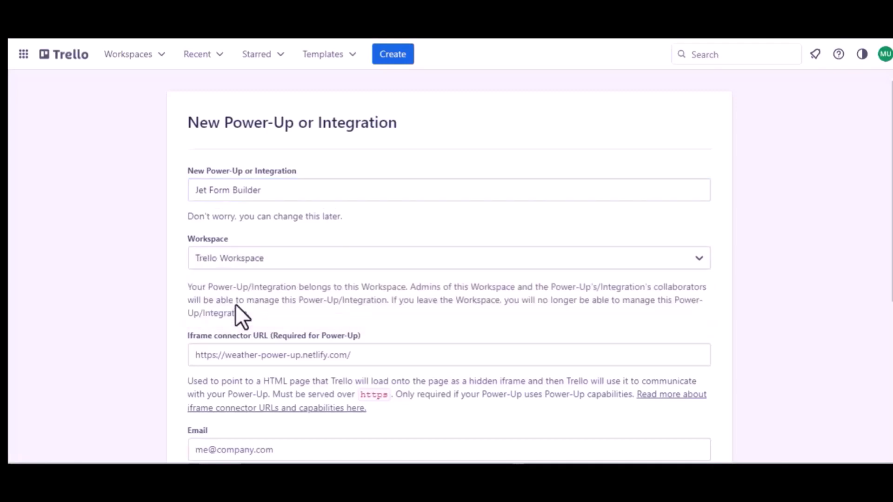
# Step: Enter the contact e-mail and reuse the same address as the support contact
pyautogui.scroll(-2, 235, 311)
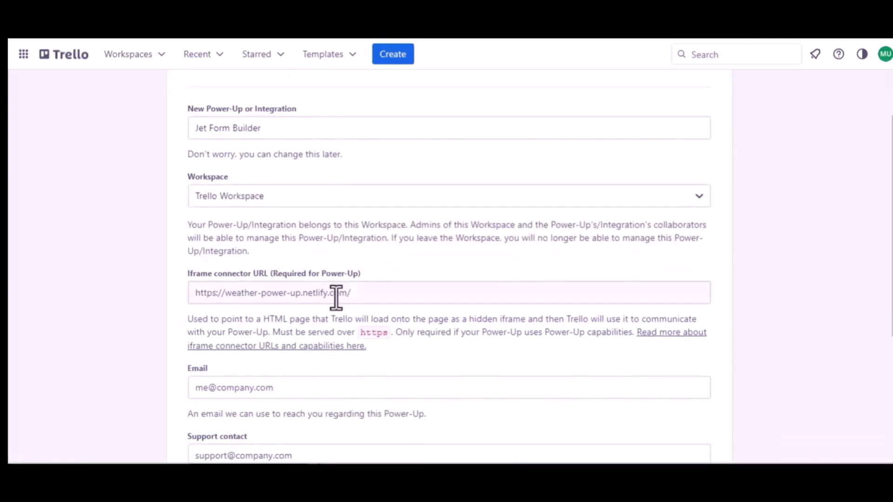
pyautogui.scroll(-3, 336, 298)
pyautogui.click(256, 285)
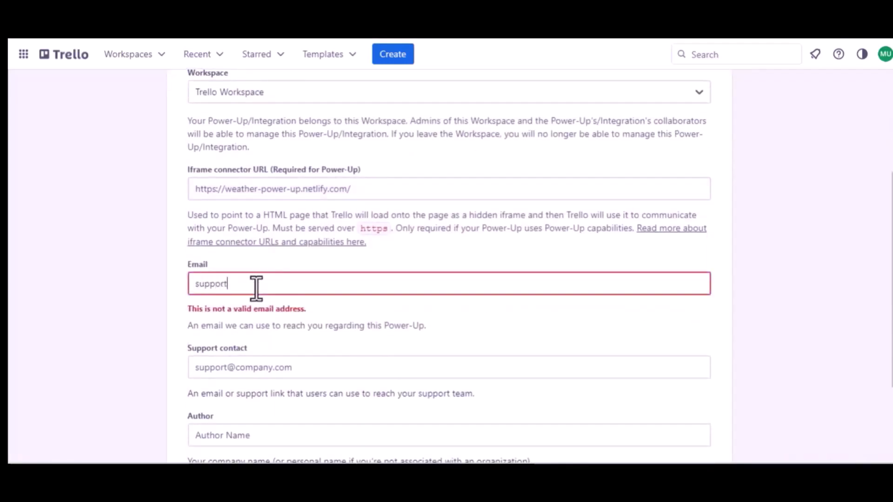
pyautogui.hotkey('ctrl', 'a')
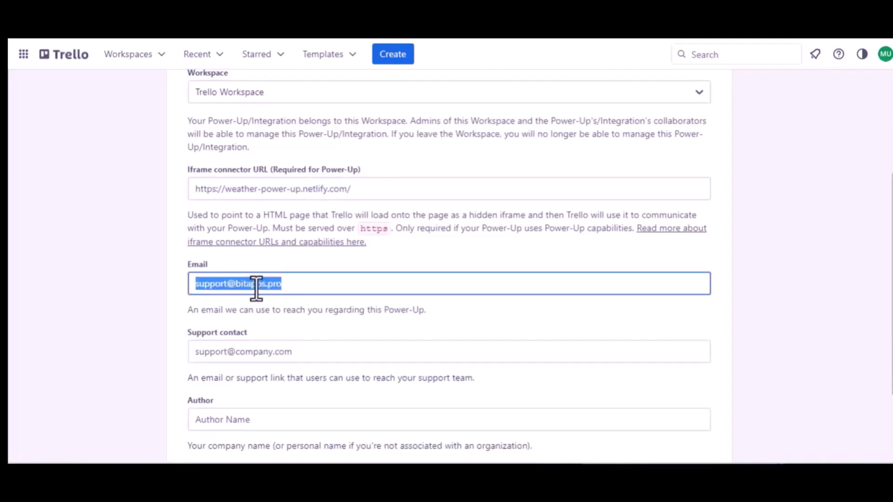
pyautogui.hotkey('ctrl', 'c')
pyautogui.click(251, 352)
pyautogui.hotkey('ctrl', 'v')
# Step: Set the author to 'Bit Apps' and create the Power-Up
pyautogui.scroll(-3, 252, 352)
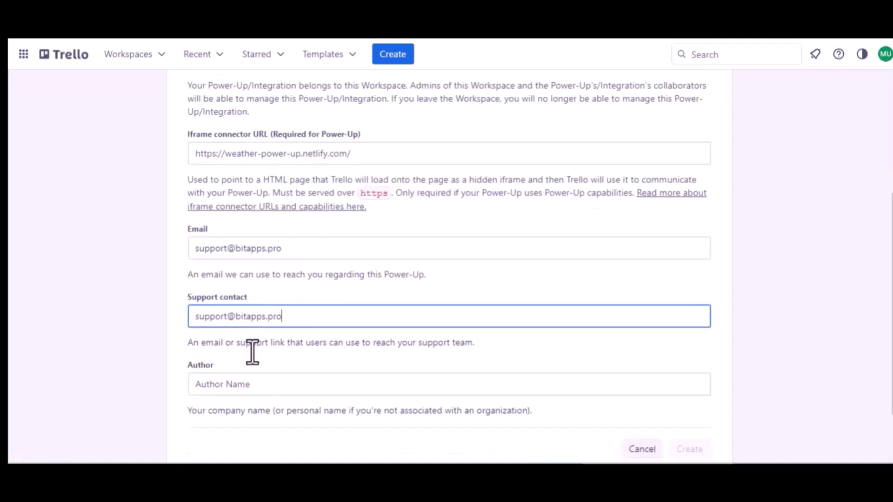
pyautogui.click(209, 321)
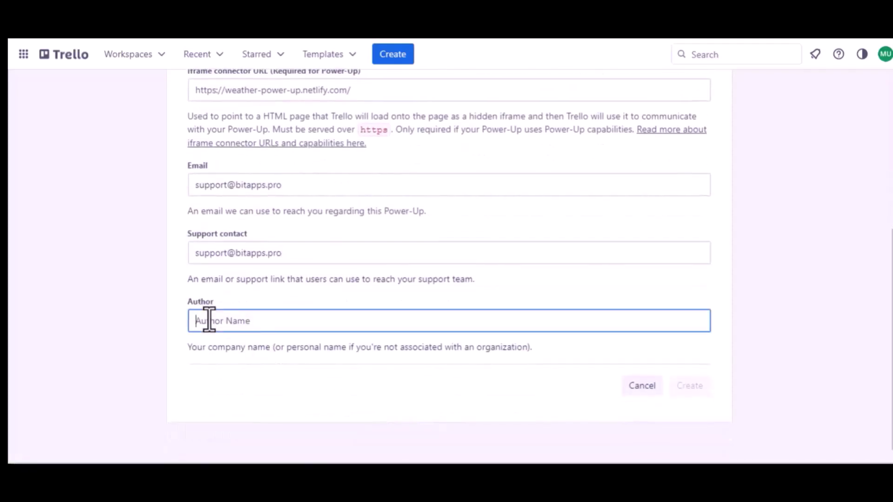
pyautogui.write('Bit')
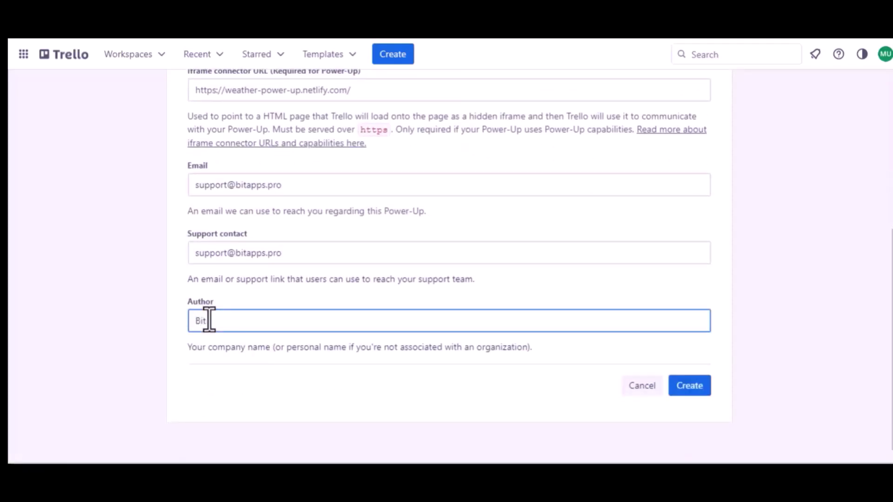
pyautogui.write(' Apps')
pyautogui.click(691, 386)
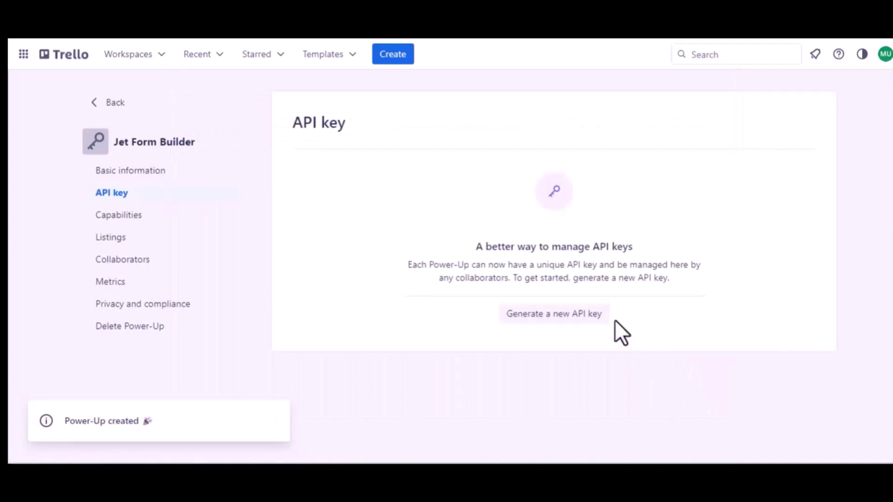
# Step: Generate the Power-Up's API key and secret, and copy the Bit Integrations redirect URI
pyautogui.click(548, 316)
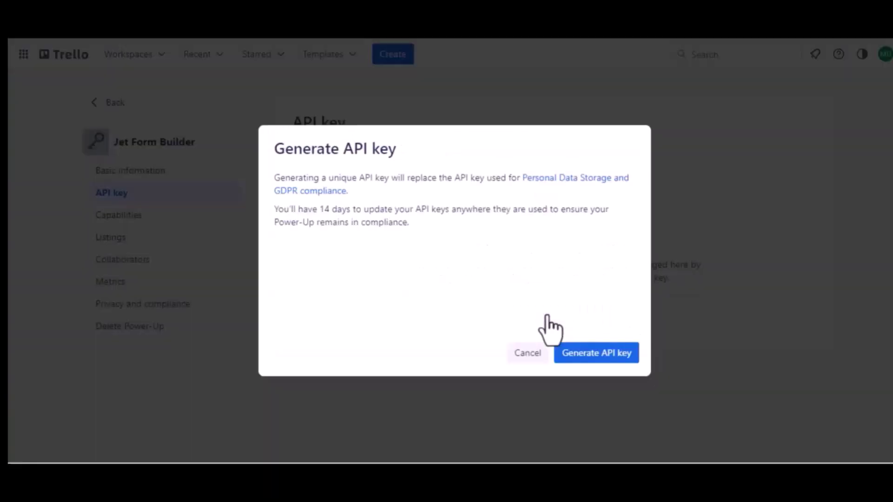
pyautogui.click(595, 357)
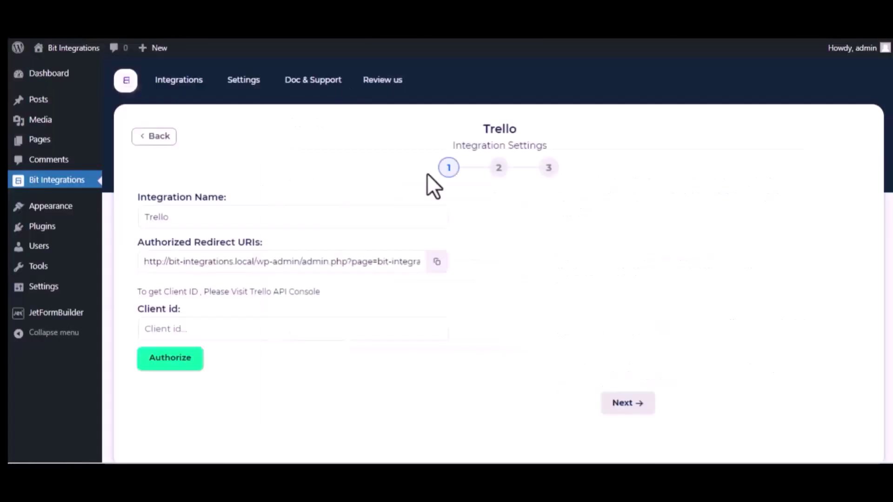
pyautogui.click(437, 262)
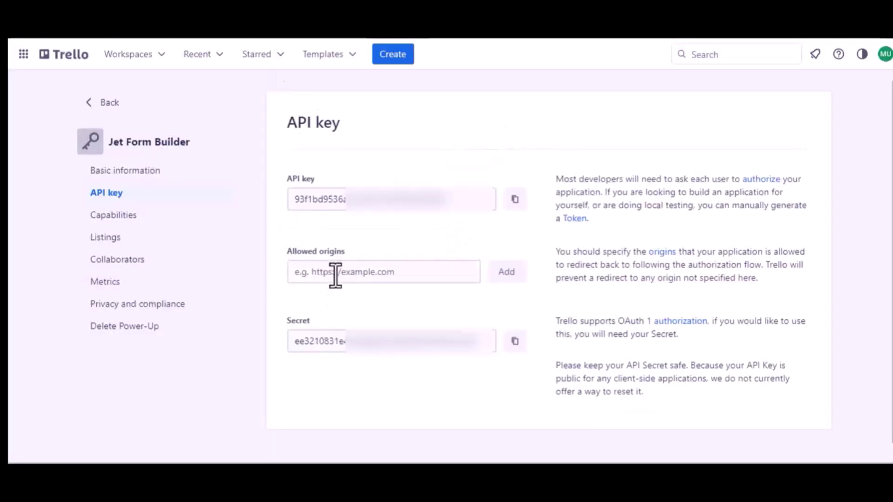
pyautogui.click(335, 275)
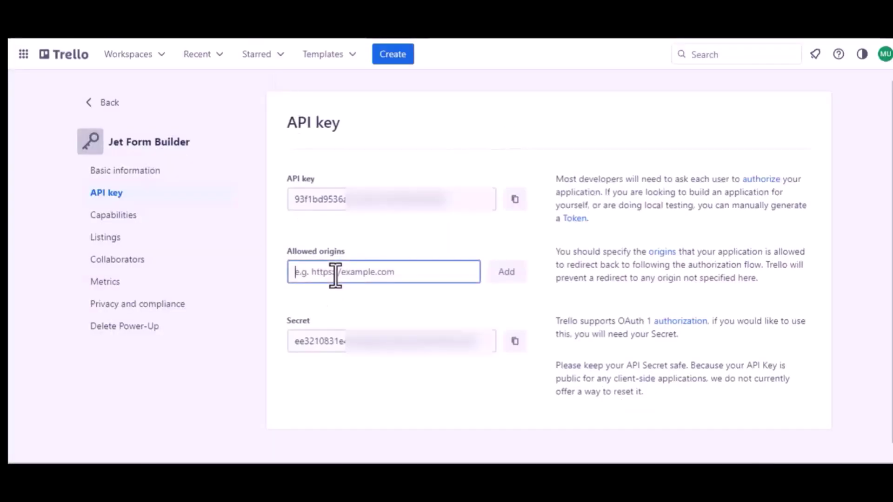
# Step: Add the redirect URI as a Trello allowed origin and copy the Power-Up's API key
pyautogui.hotkey('ctrl', 'v')
pyautogui.click(505, 279)
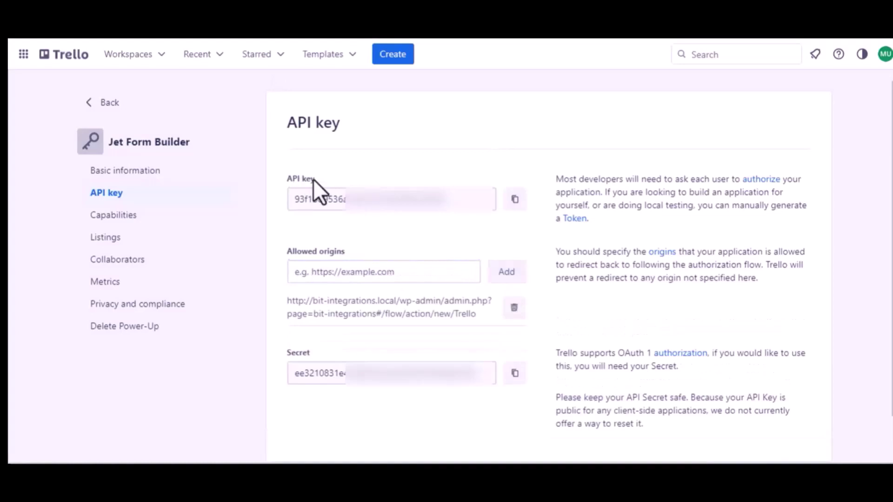
pyautogui.click(514, 200)
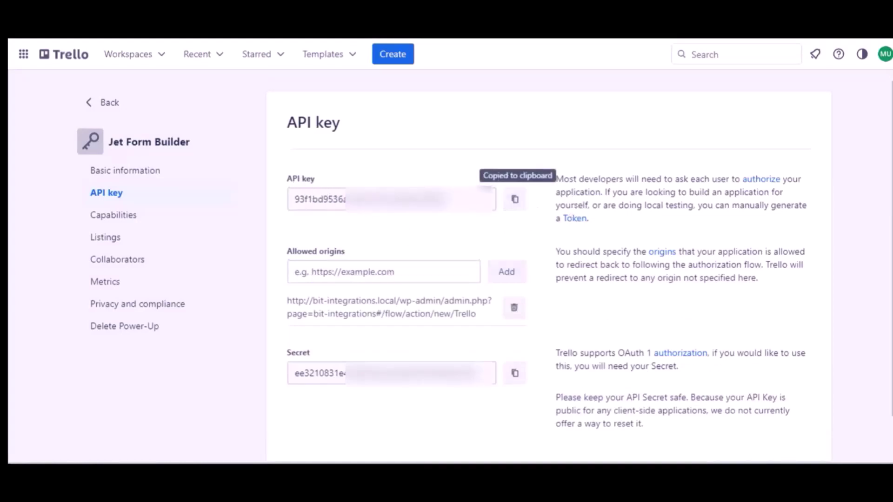
pyautogui.hotkey('ctrl', 'Tab')
pyautogui.click(194, 327)
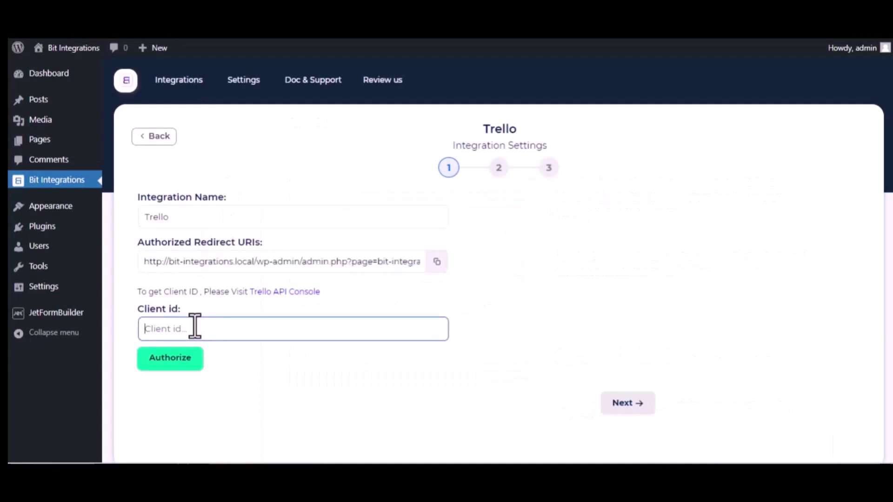
# Step: Use the API key as Client id and allow Bit Integrations access to the Trello account
pyautogui.hotkey('ctrl', 'v')
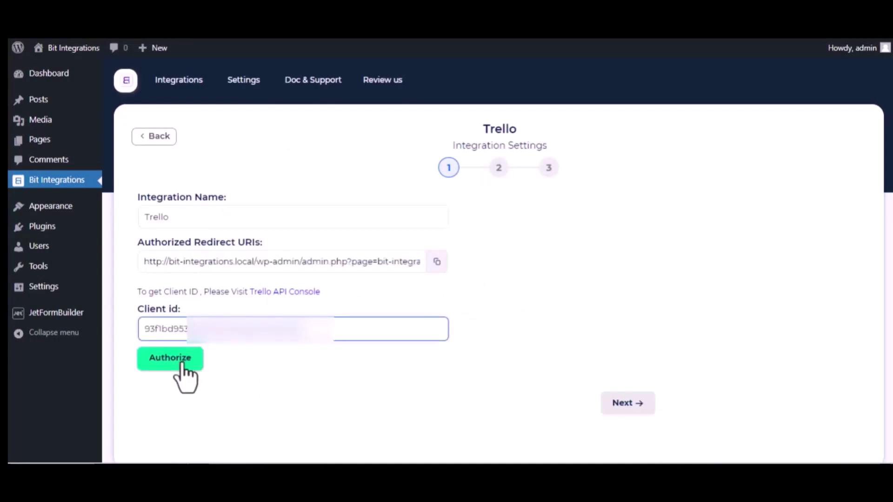
pyautogui.click(185, 359)
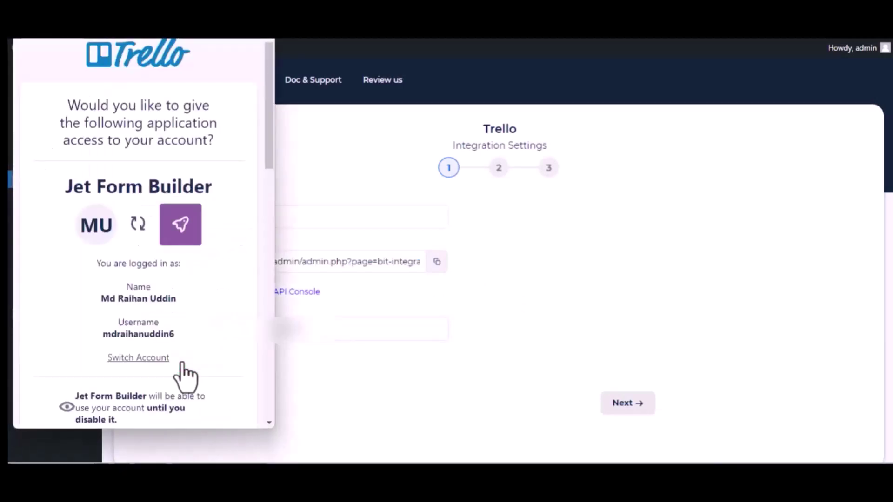
pyautogui.scroll(-15, 185, 375)
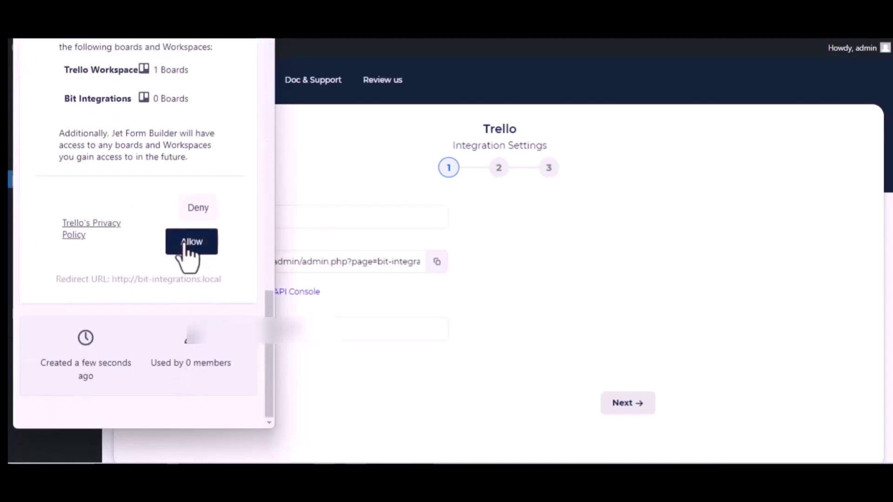
pyautogui.click(189, 249)
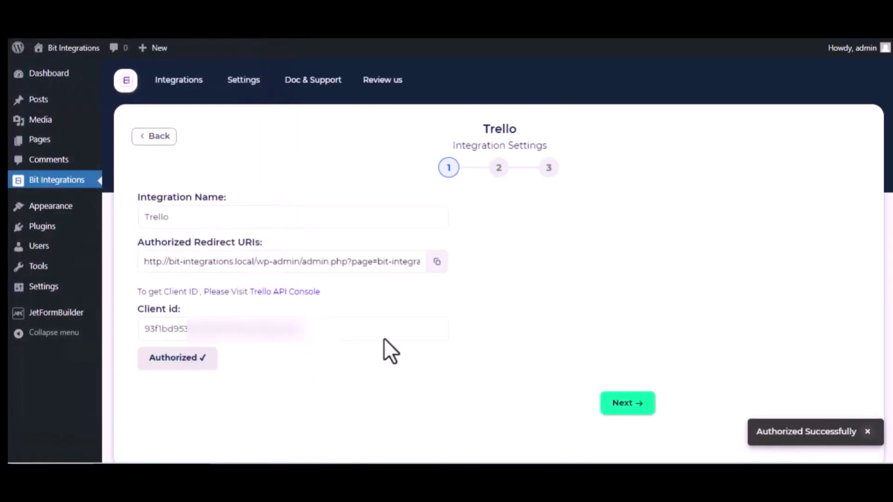
pyautogui.click(328, 338)
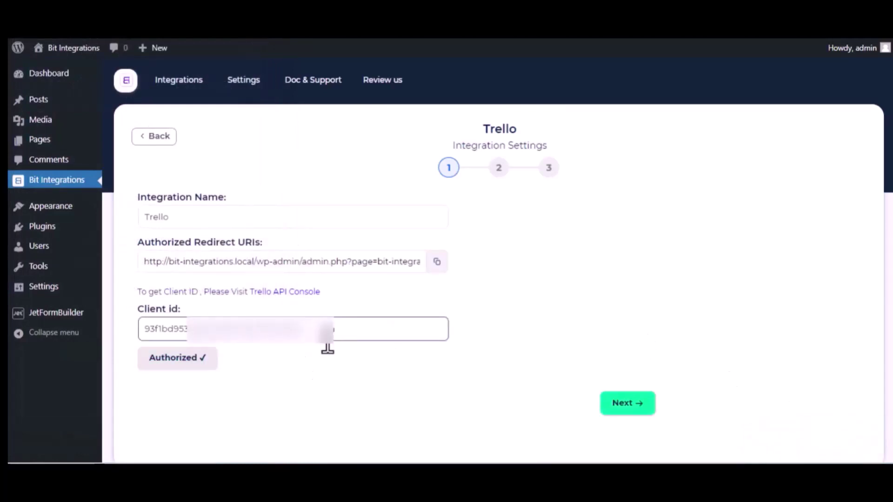
pyautogui.scroll(-1, 327, 349)
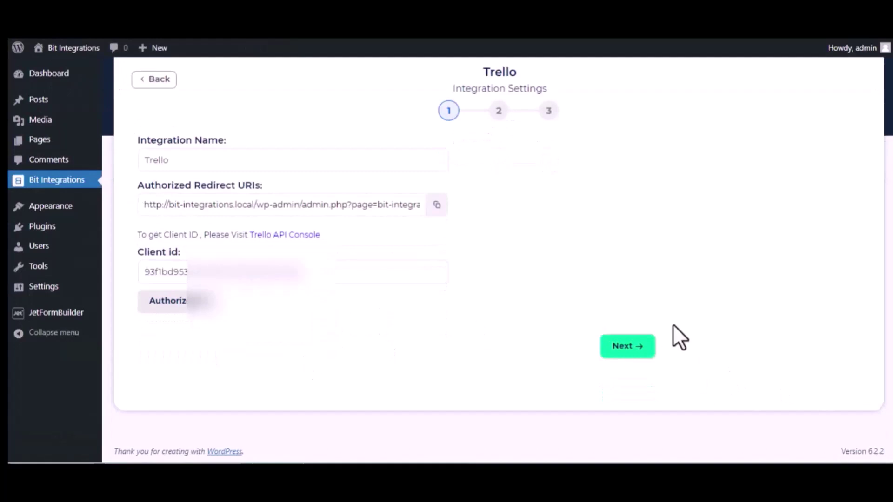
# Step: Send new cards to the To Do list of the Bit Integrations board
pyautogui.click(632, 348)
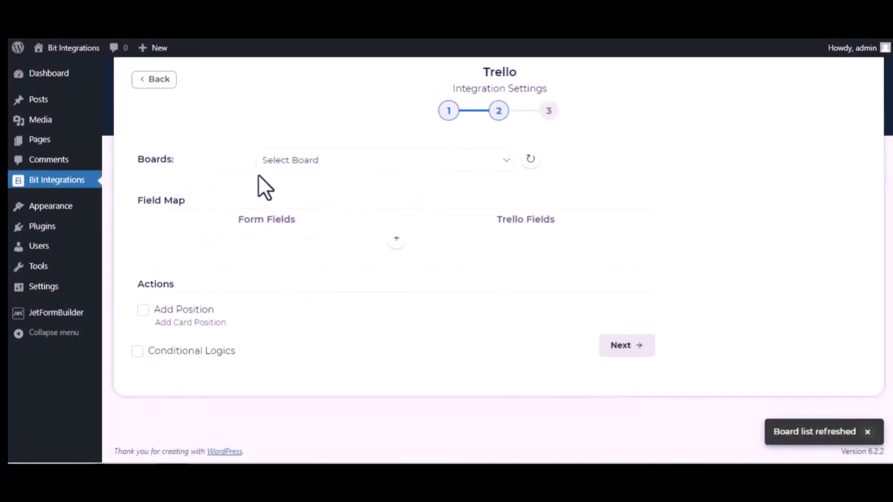
pyautogui.click(336, 158)
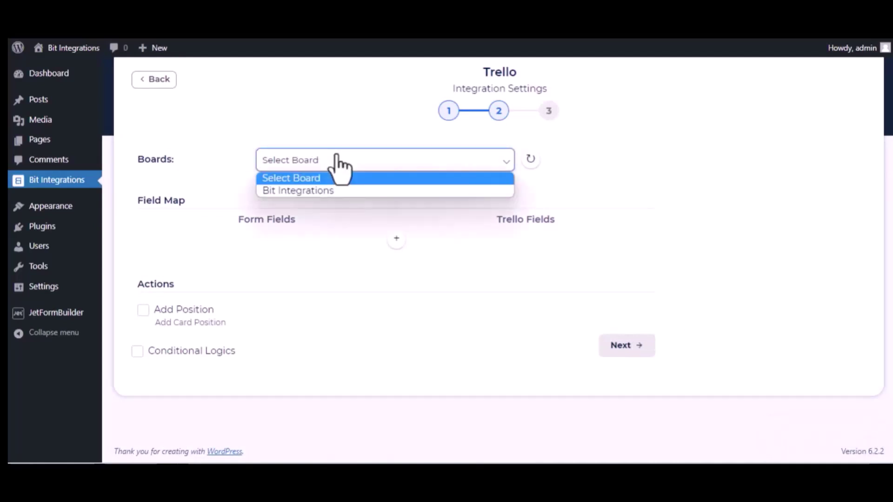
pyautogui.click(334, 191)
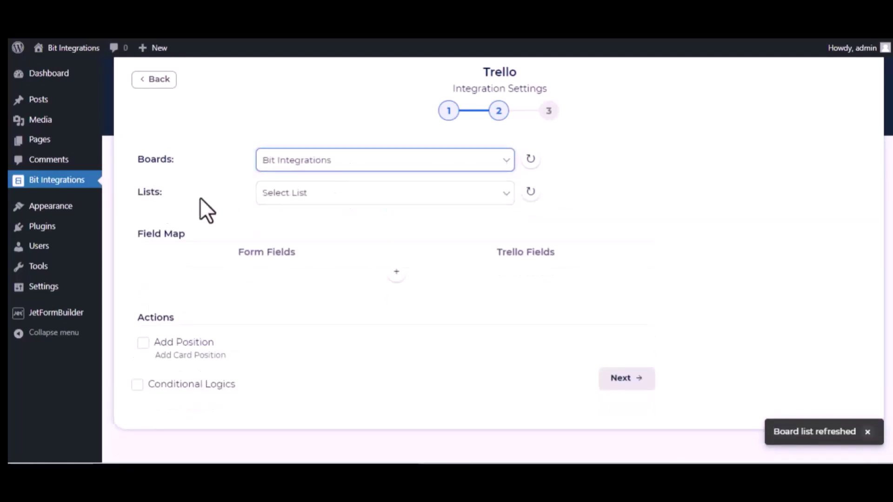
pyautogui.click(296, 197)
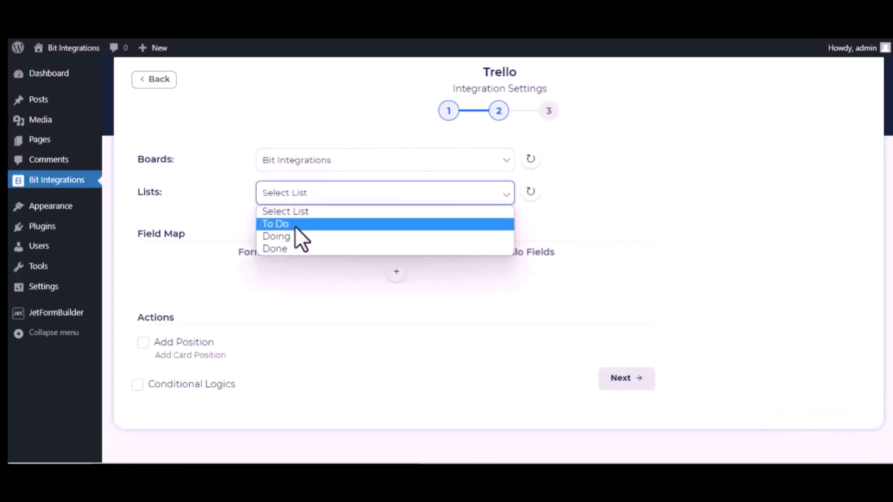
pyautogui.click(295, 226)
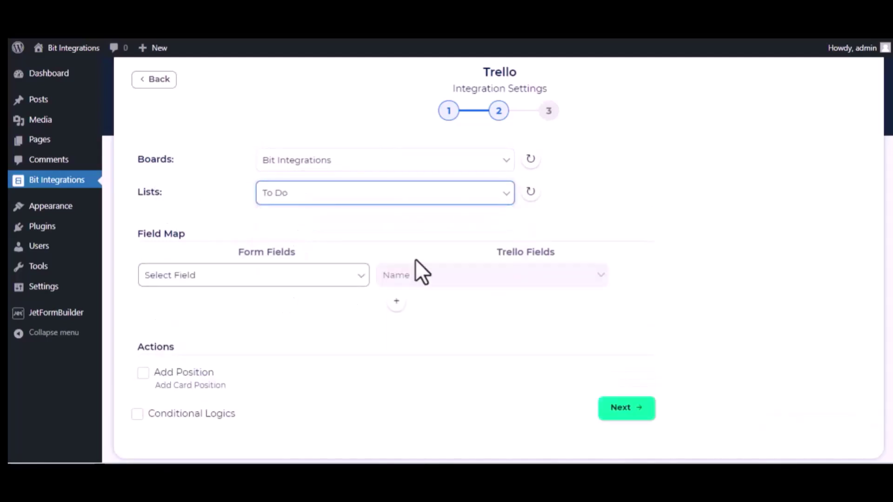
# Step: Map the form's name field to the card Name and description to Description
pyautogui.click(309, 281)
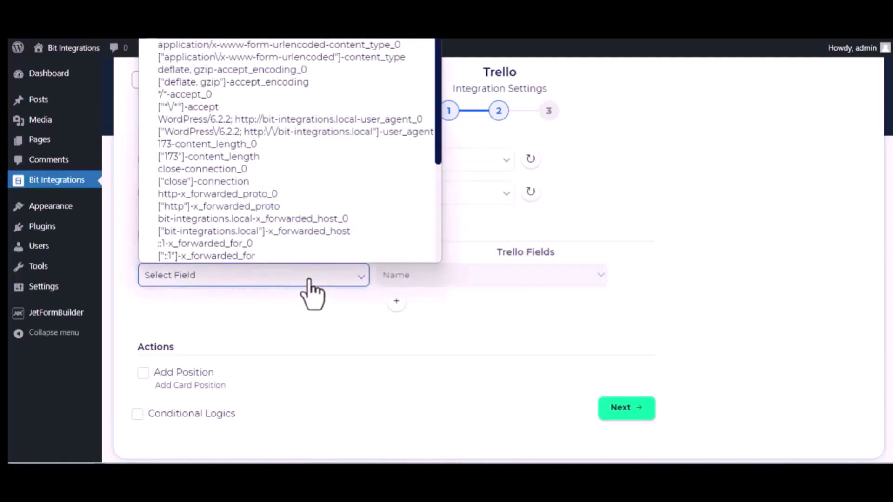
pyautogui.scroll(-3, 280, 197)
pyautogui.click(253, 198)
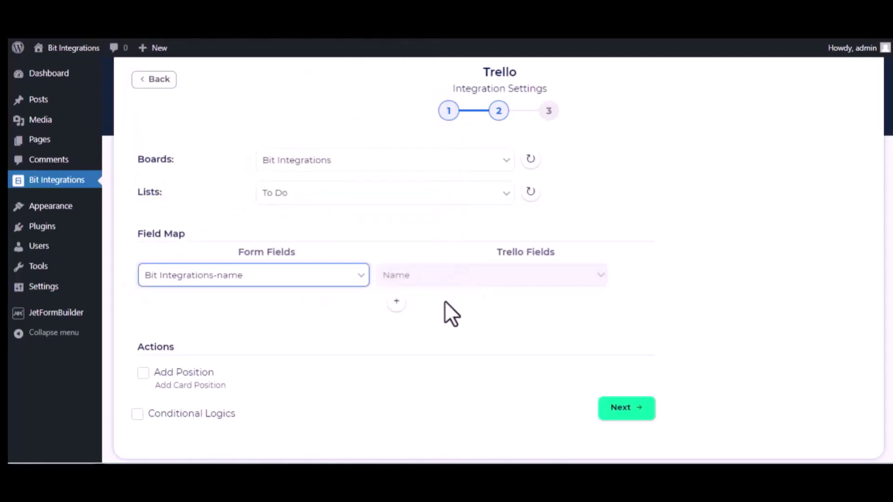
pyautogui.click(396, 301)
pyautogui.click(331, 306)
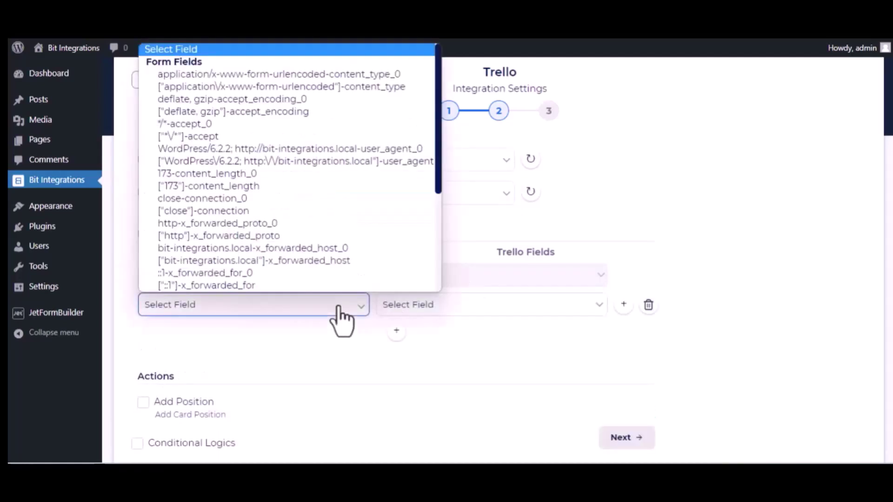
pyautogui.scroll(-5, 309, 247)
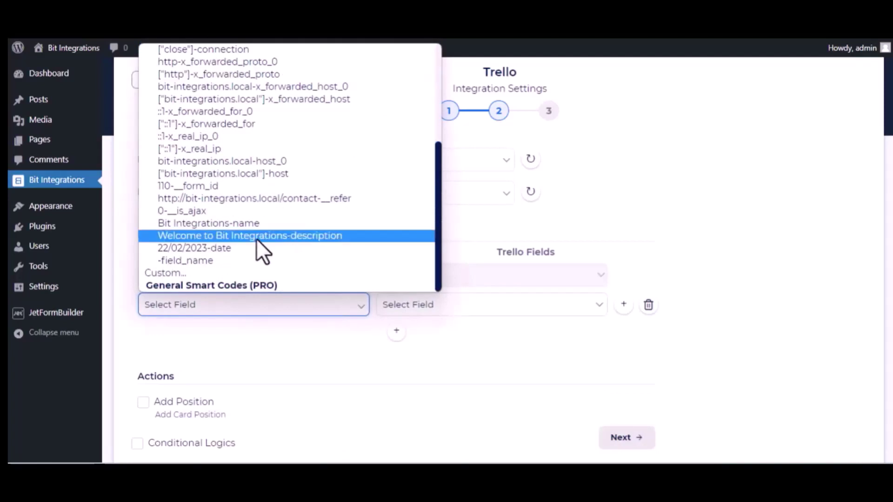
pyautogui.click(256, 238)
pyautogui.click(488, 308)
pyautogui.click(471, 335)
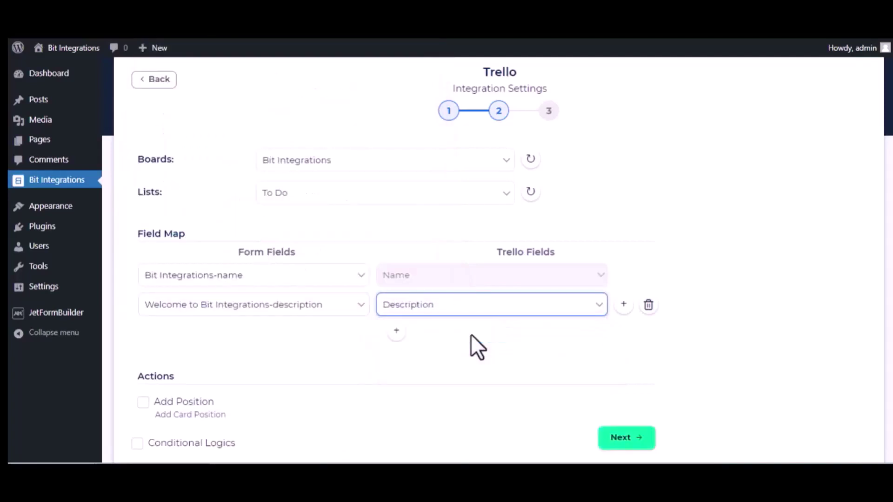
# Step: Map the date field to the card Date, then finish and save the integration
pyautogui.click(396, 329)
pyautogui.click(306, 333)
pyautogui.scroll(-4, 318, 290)
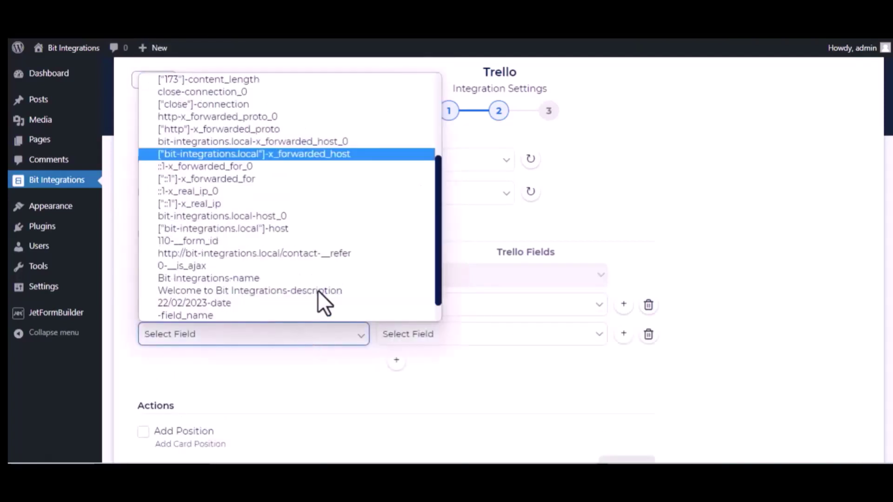
pyautogui.click(264, 279)
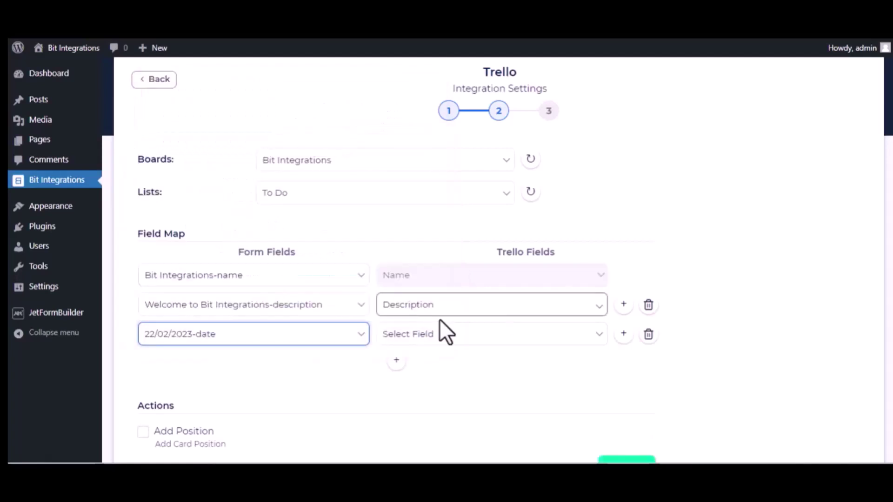
pyautogui.click(440, 333)
pyautogui.click(419, 376)
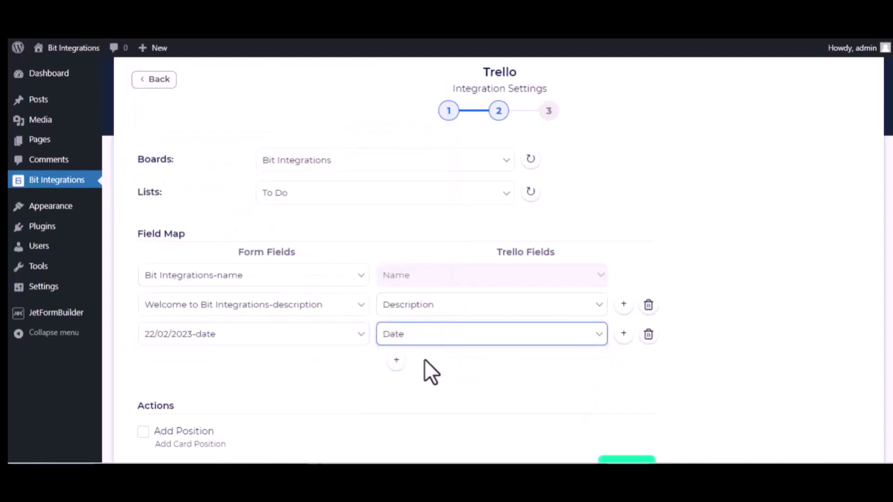
pyautogui.scroll(-3, 288, 391)
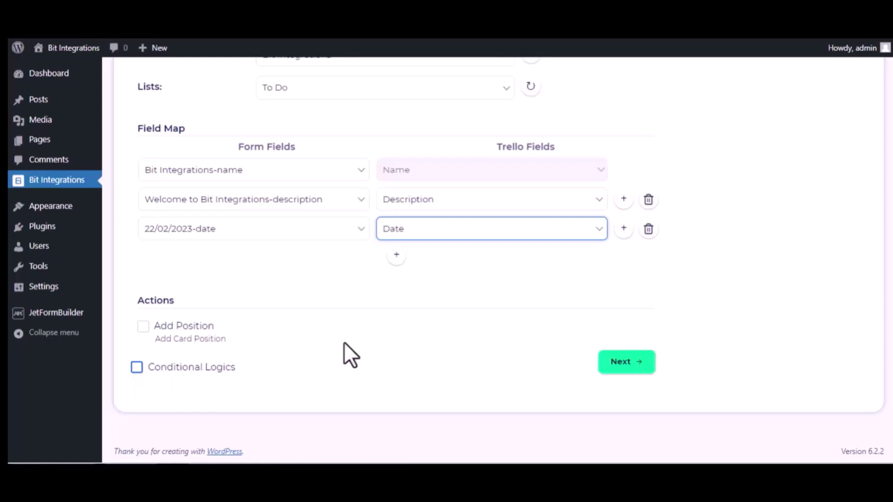
pyautogui.click(641, 369)
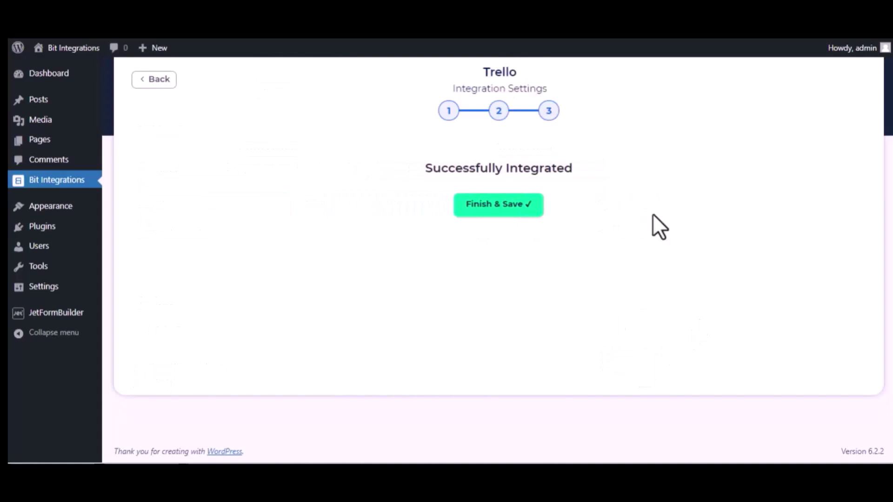
pyautogui.click(496, 210)
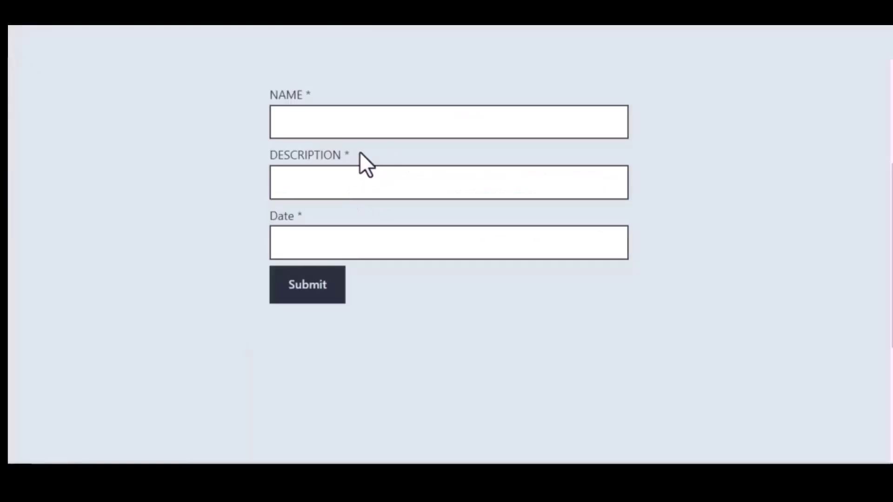
# Step: Submit a test entry named 'Bit Integrations' with description 'Welcome to Bit Integrations Plugin' and a date
pyautogui.click(341, 126)
pyautogui.write('Bit Int')
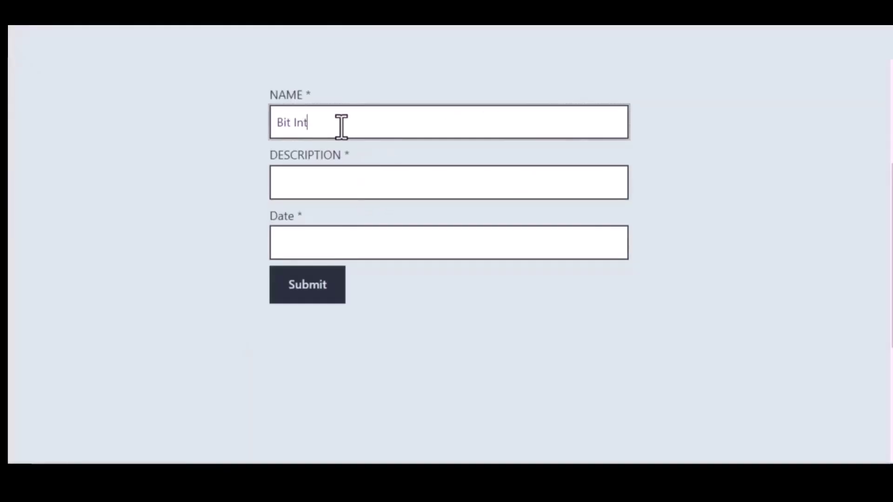
pyautogui.write('egrations')
pyautogui.click(353, 177)
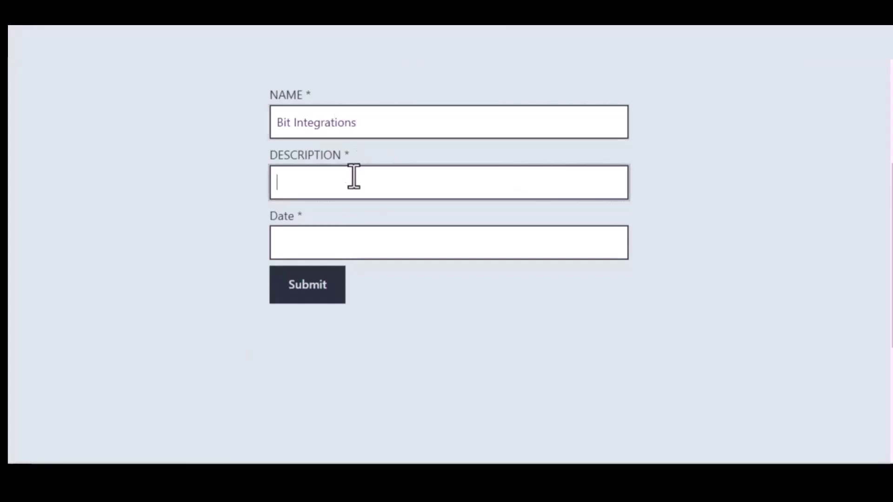
pyautogui.write('Welcome to ')
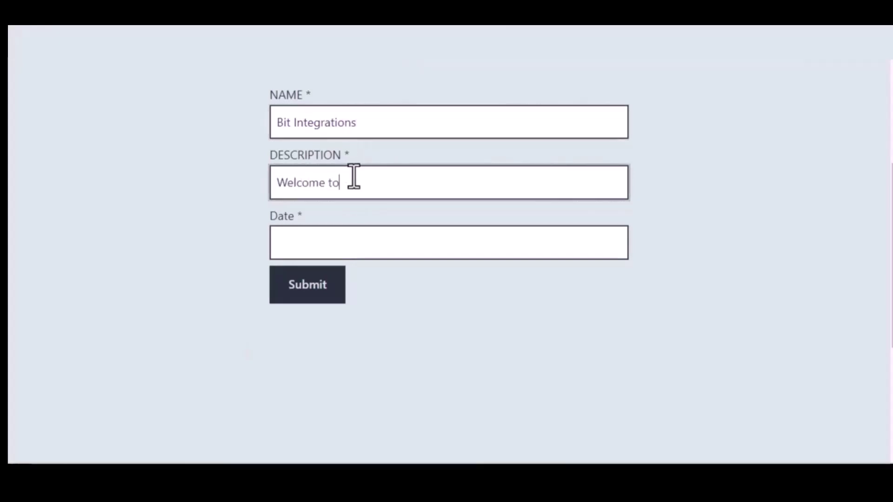
pyautogui.write('Bit Integrations ')
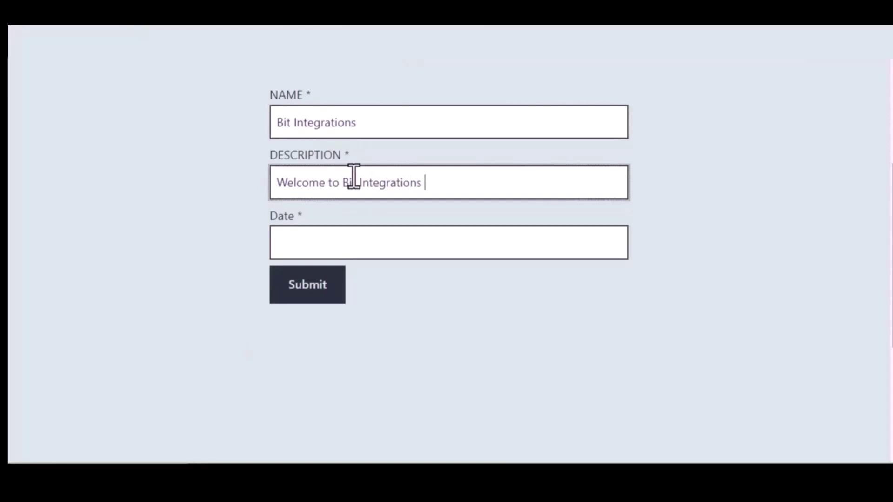
pyautogui.write('Plugin')
pyautogui.click(371, 241)
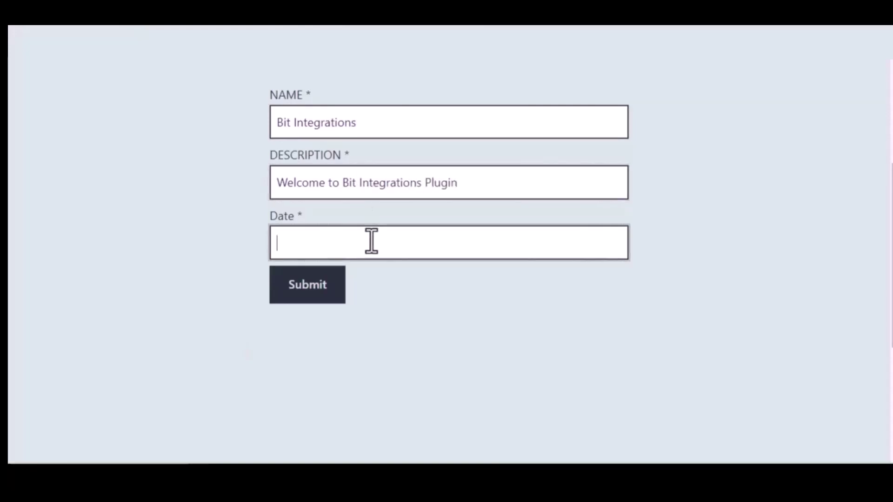
pyautogui.write('09')
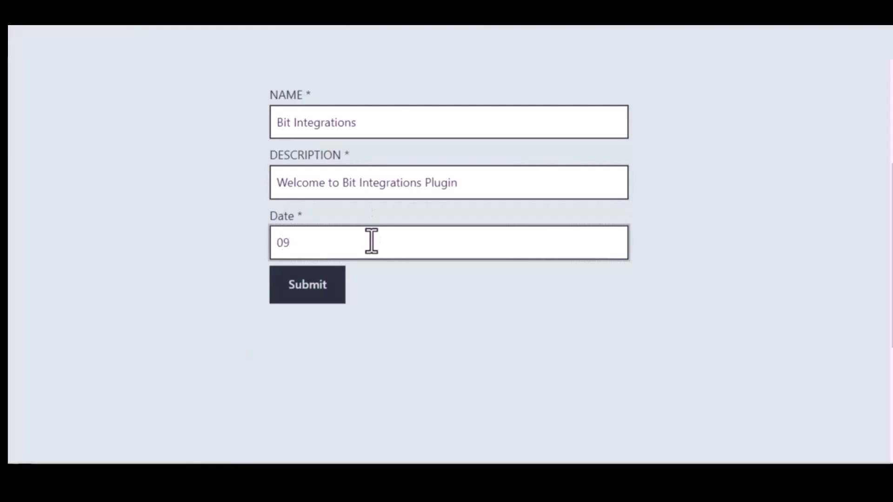
pyautogui.write('/22/2022')
pyautogui.click(311, 285)
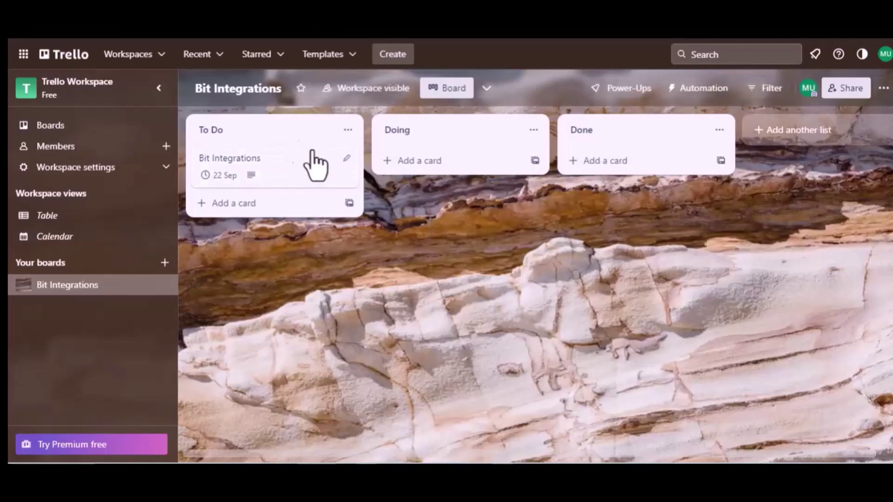
# Step: Open the Bit Integrations card in To Do to confirm the 22 Sep due date and plugin description
pyautogui.click(218, 130)
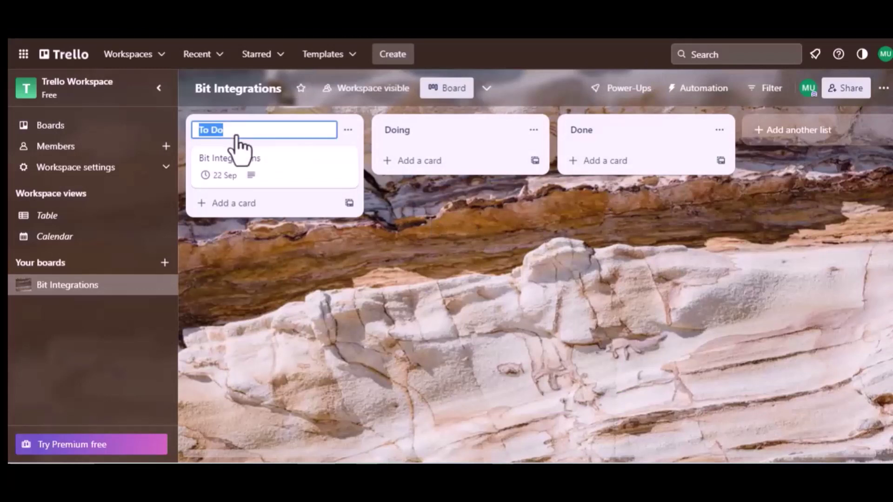
pyautogui.click(247, 168)
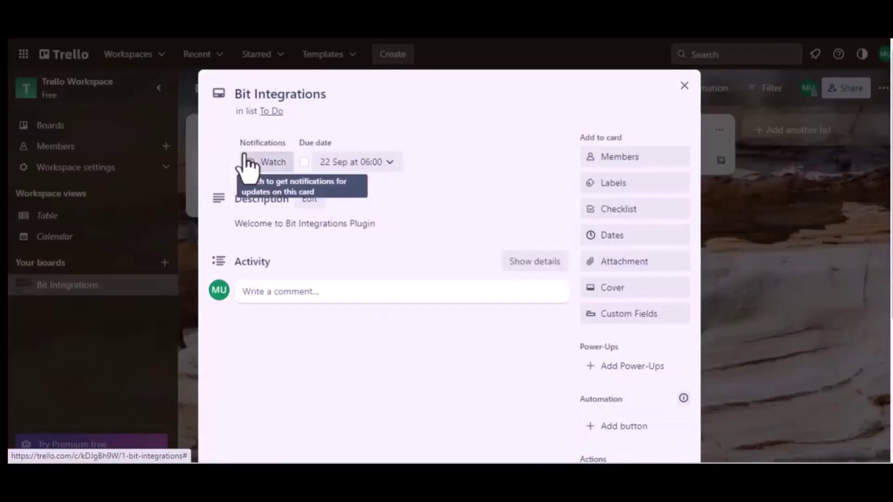